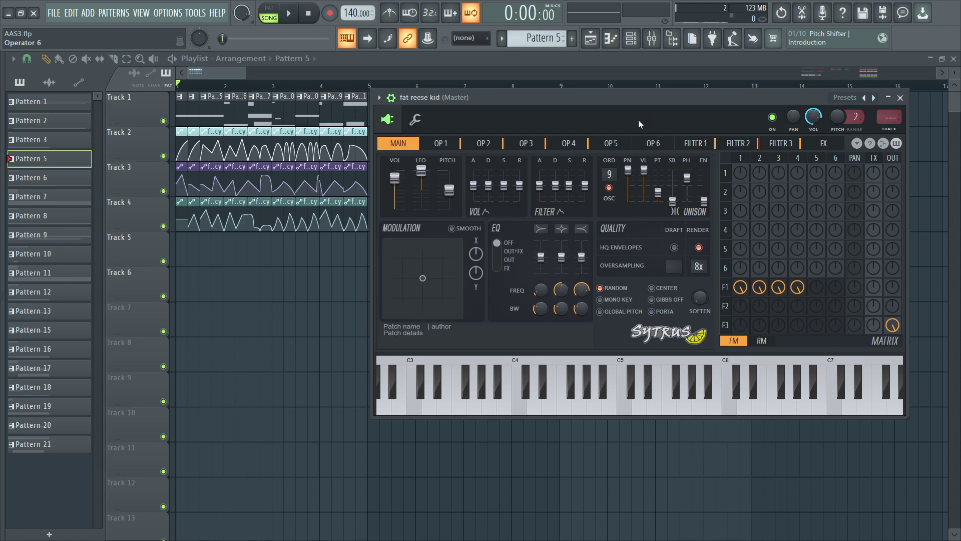
- Play back the arrangement and check the exact values of the unison pitch and unison phase on the main page
key(space)
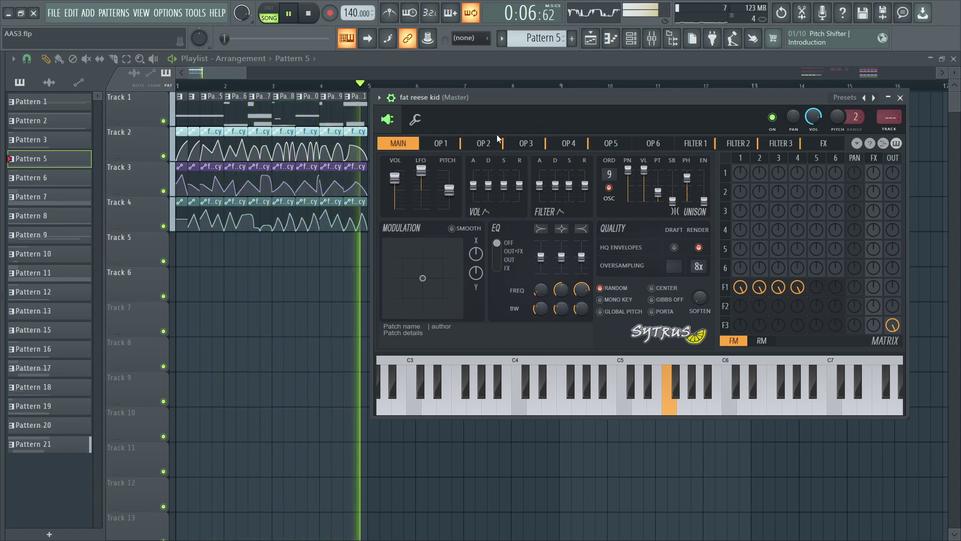
key(space)
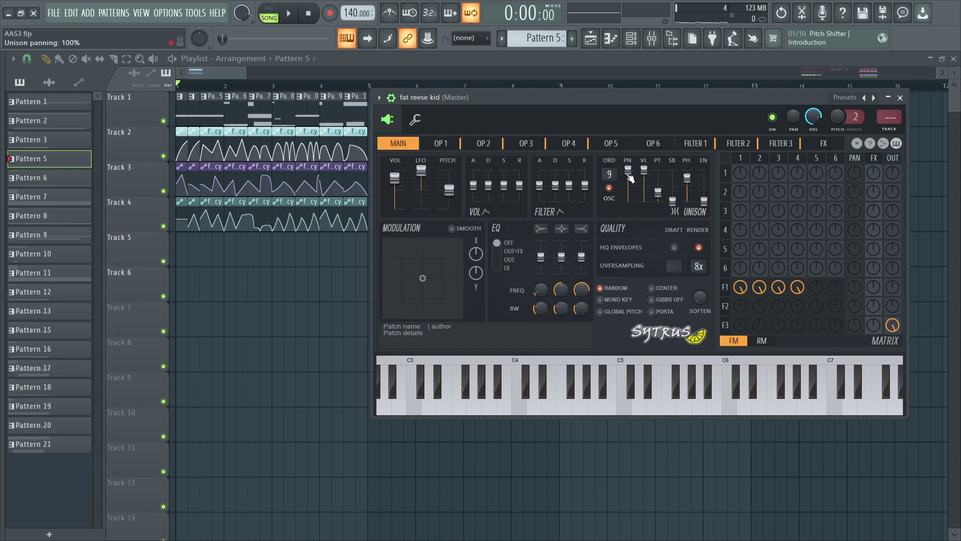
right_click(658, 193)
key(t)
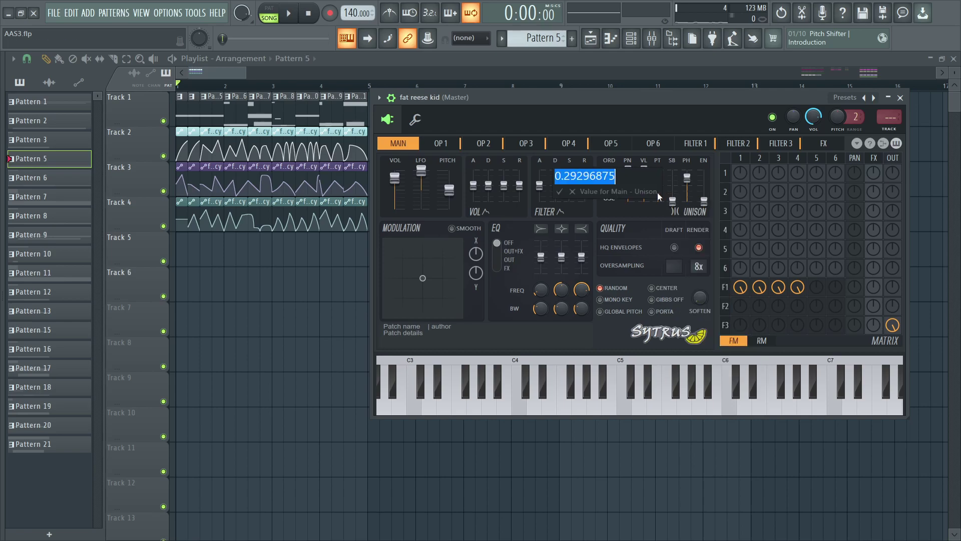
key(Escape)
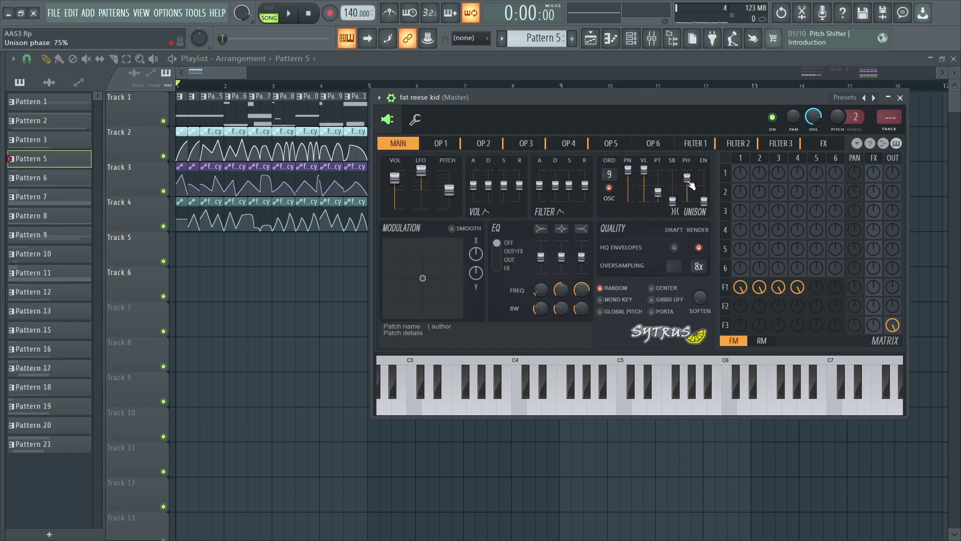
right_click(688, 181)
click(687, 179)
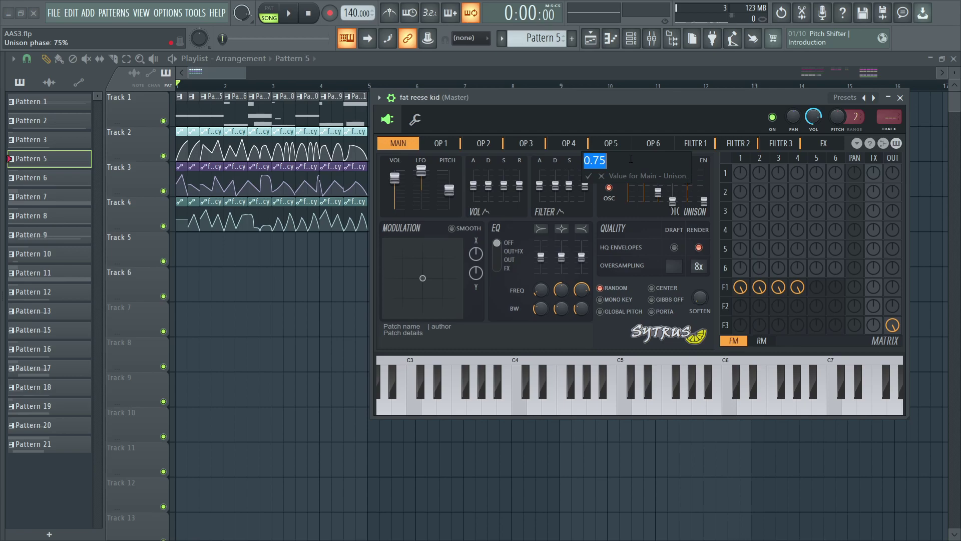
key(Escape)
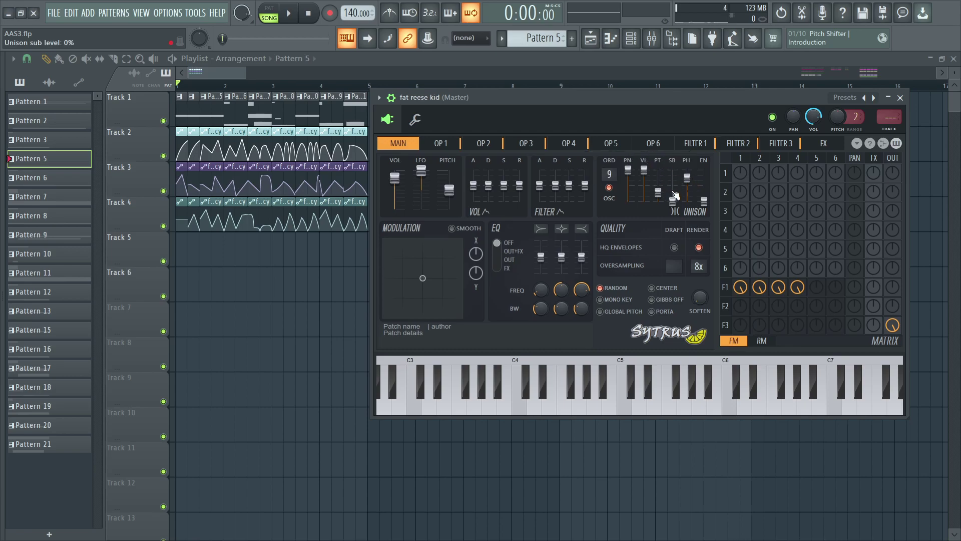
- Try different unison pitch and phase levels during playback, ending with pitch at 50% and phase at 59%
key(space)
drag(686, 173, 658, 171)
key(space)
key(space)
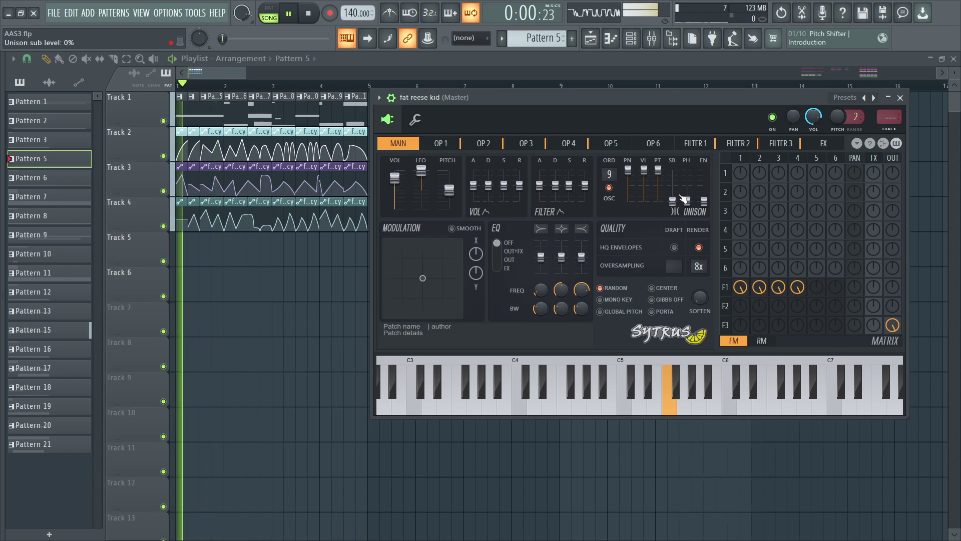
mouse_move(687, 201)
mouse_down()
mouse_move(687, 170)
mouse_move(691, 199)
mouse_move(691, 190)
mouse_up()
key(space)
key(space)
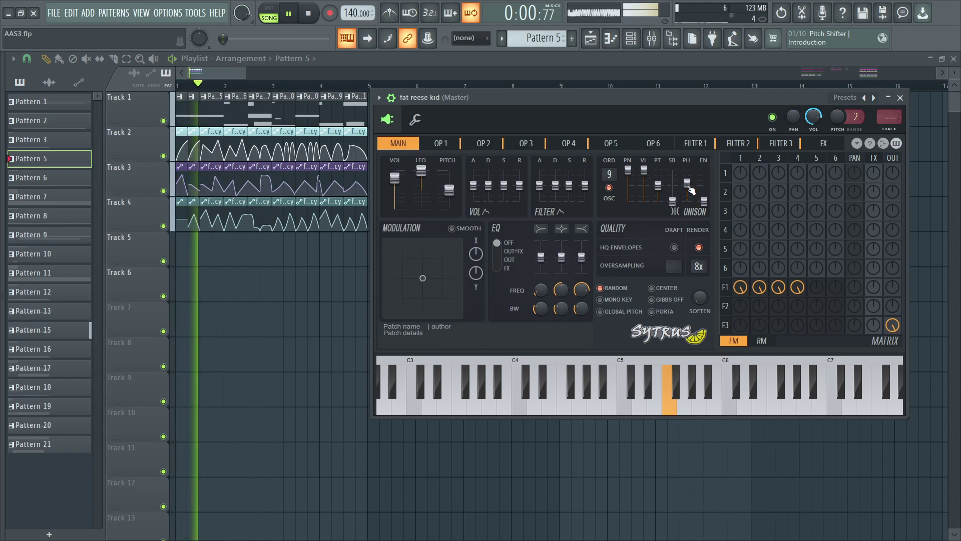
key(space)
- Set the unison pitch to 29 and the unison phase to 75
right_click(659, 184)
text(t)
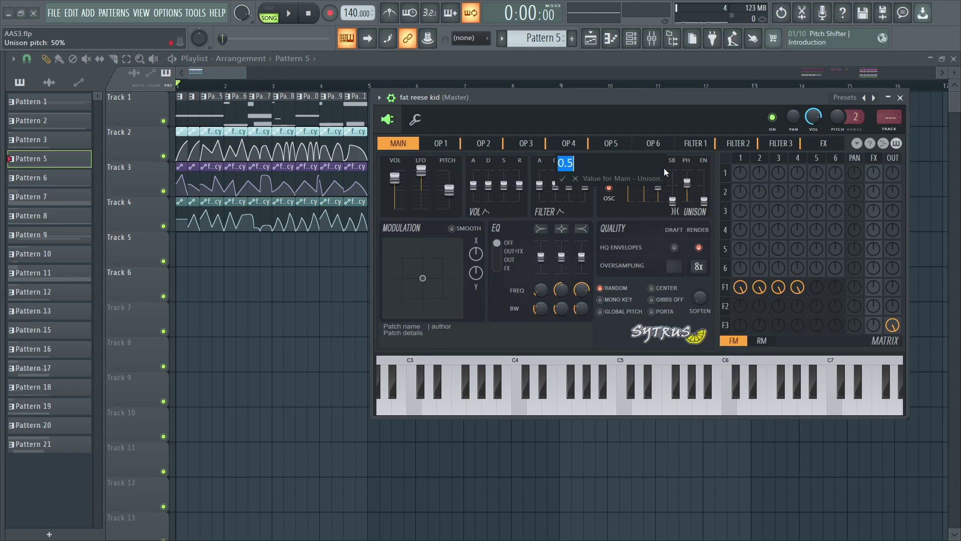
text(29)
key(Return)
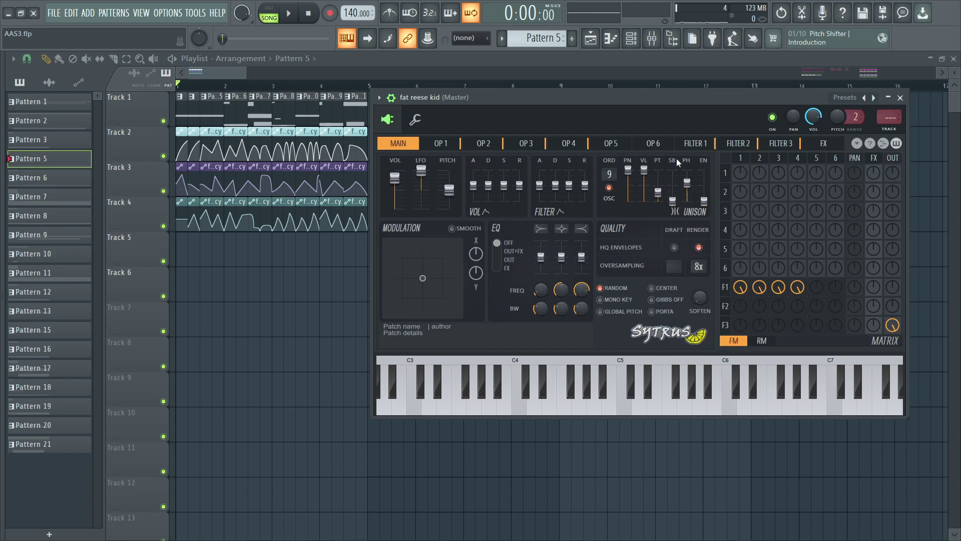
right_click(684, 185)
text(t75)
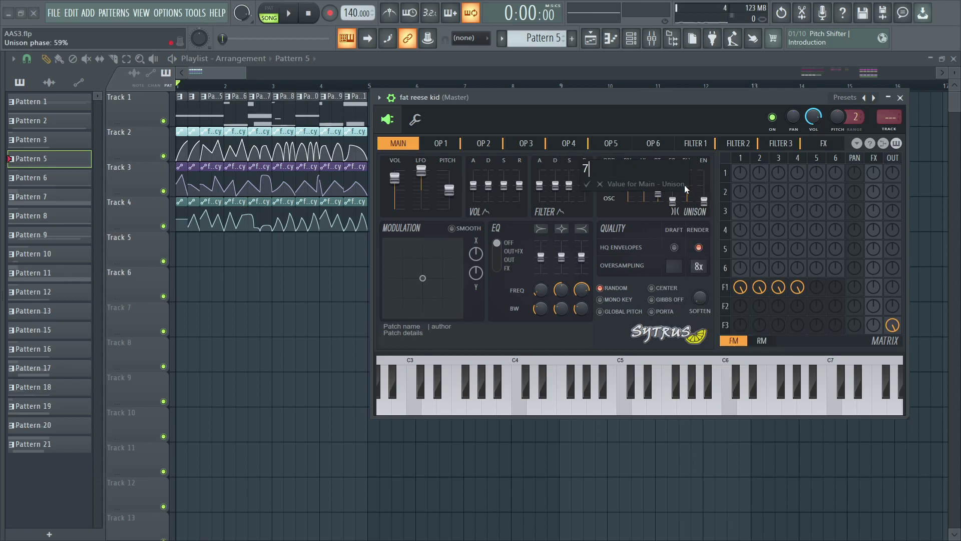
key(Return)
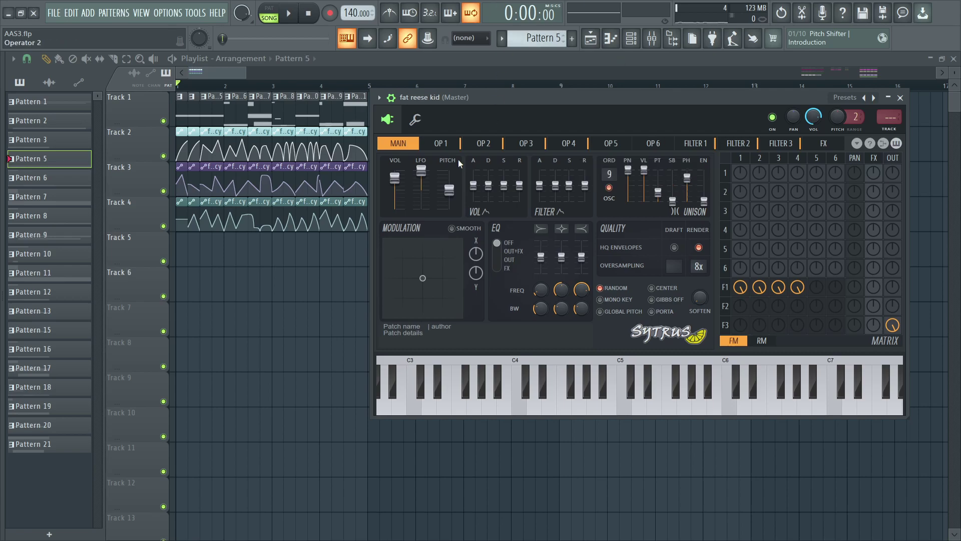
- Examine the oscillators of operators 1 and 2, including operator 2's waveform shape choices and harmonics options such as Randomize phases
click(450, 144)
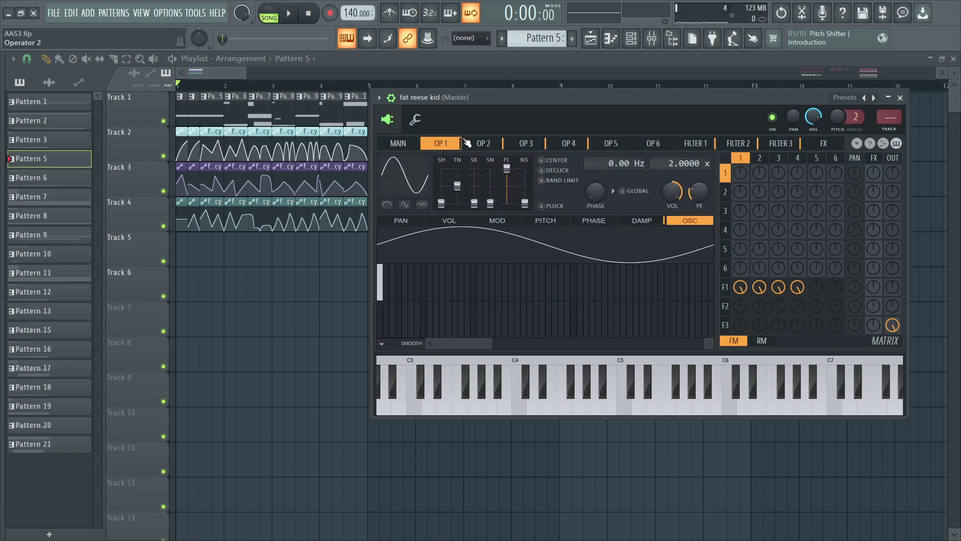
click(479, 150)
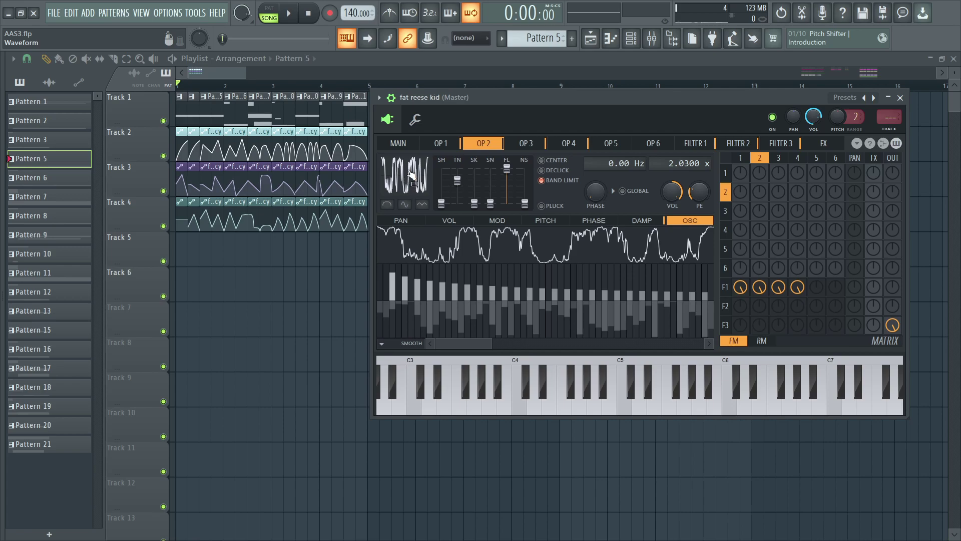
click(404, 168)
click(424, 179)
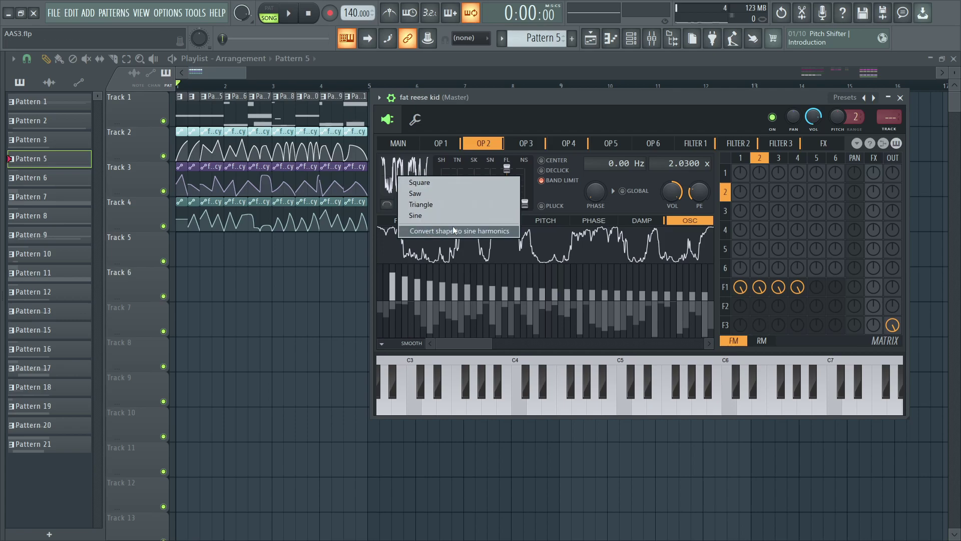
click(471, 111)
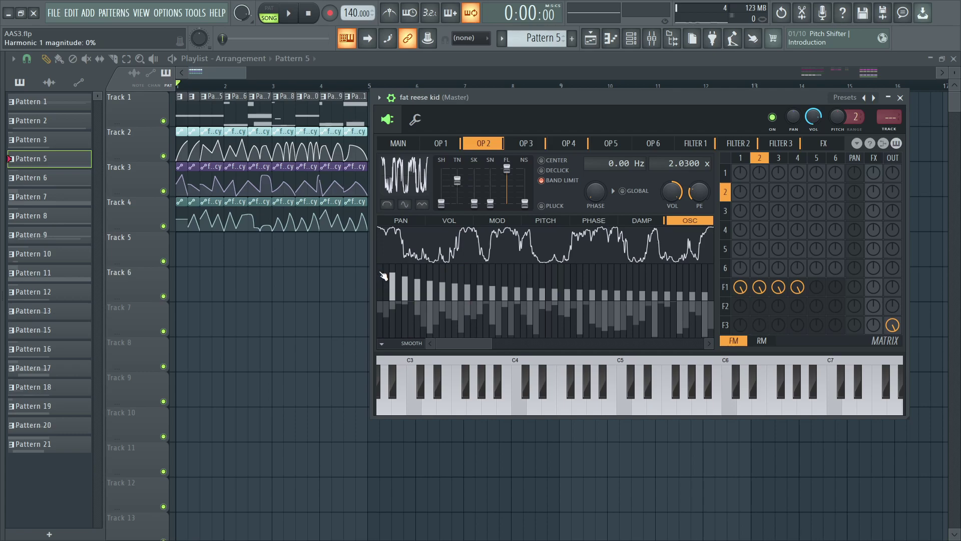
click(381, 344)
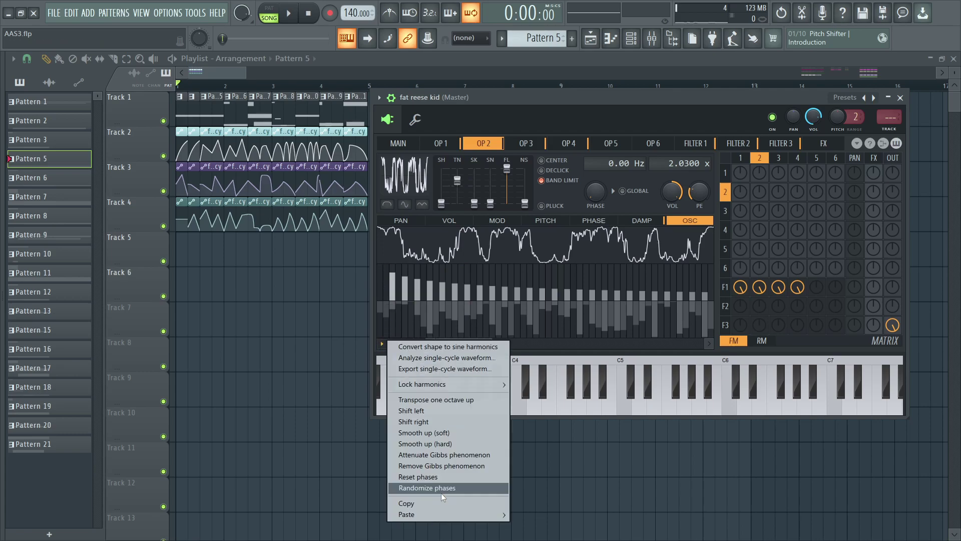
click(535, 144)
- Compare the waveforms and frequency ratios of operators 3, 4 and 1
click(535, 144)
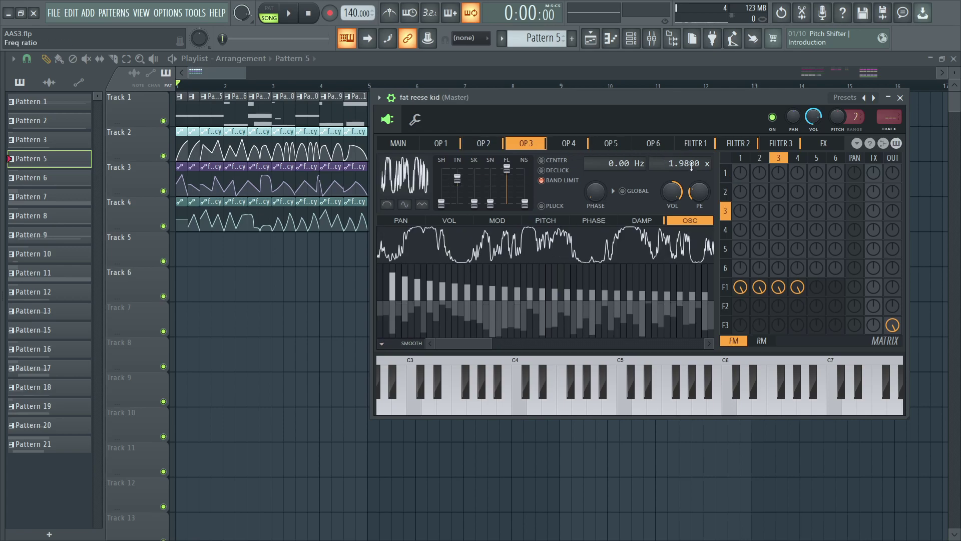
click(576, 147)
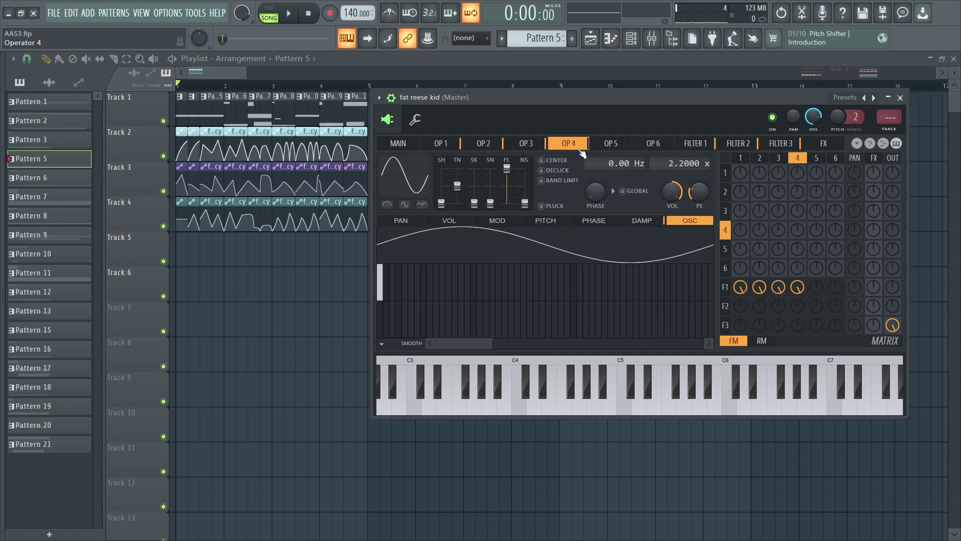
click(539, 144)
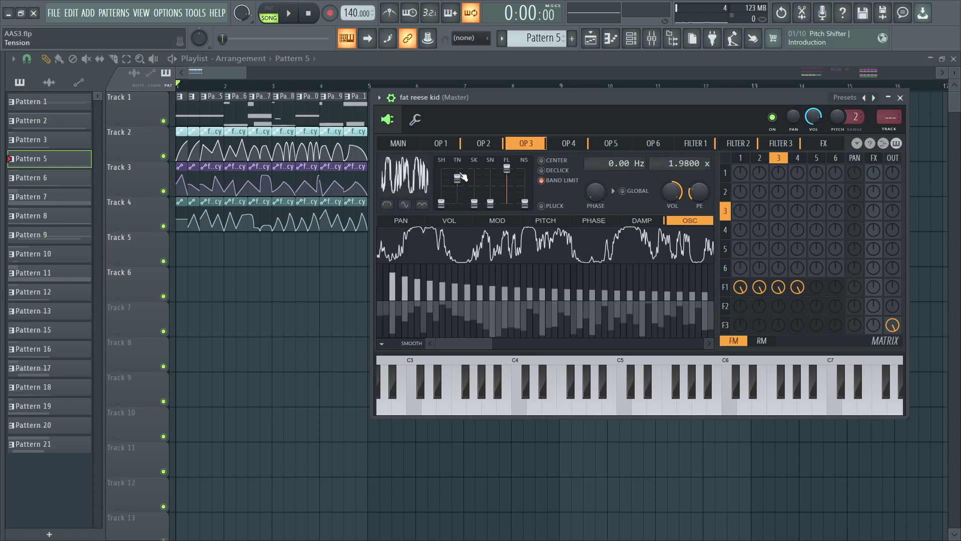
click(573, 146)
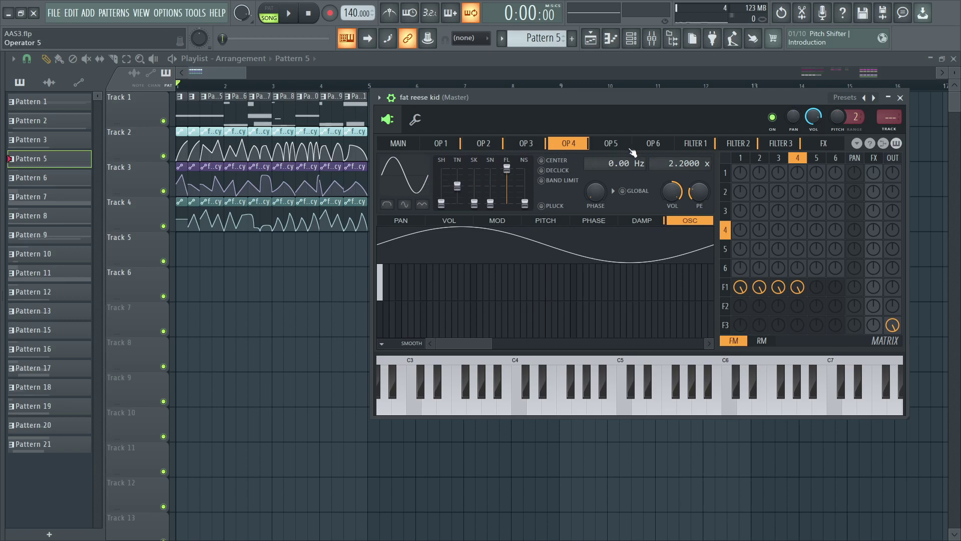
click(451, 145)
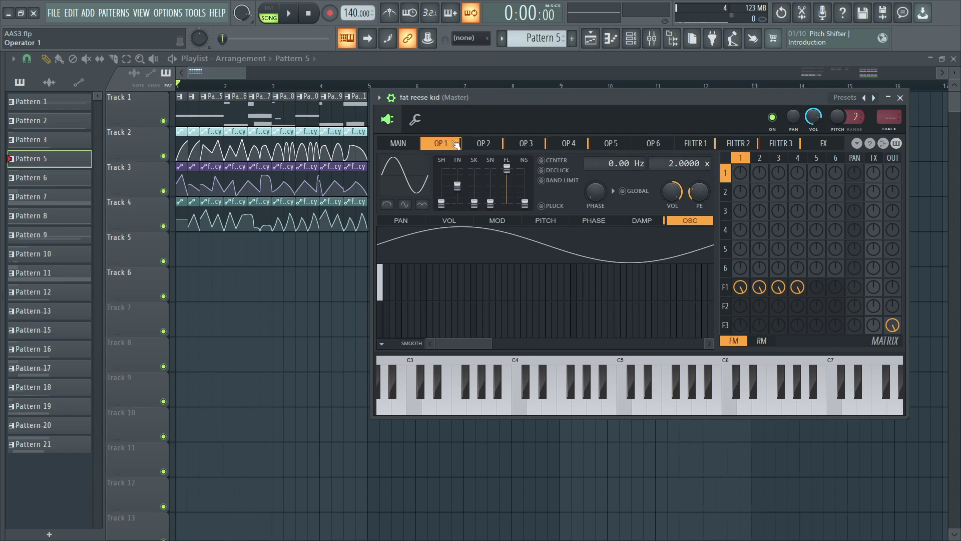
click(572, 144)
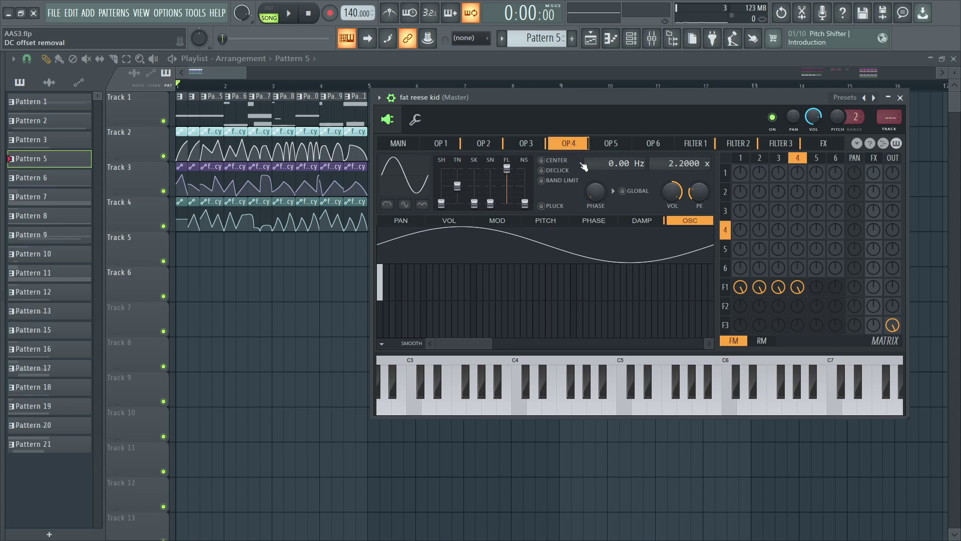
- Inspect the filter 2 settings and audition the patch with short playback and a test note E5
click(707, 144)
click(734, 145)
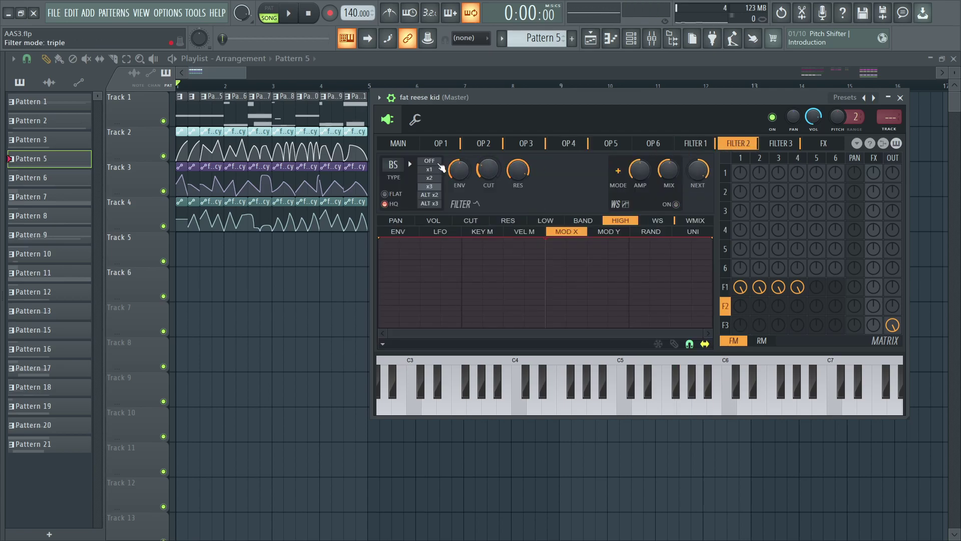
key(space)
key(space)
key(e)
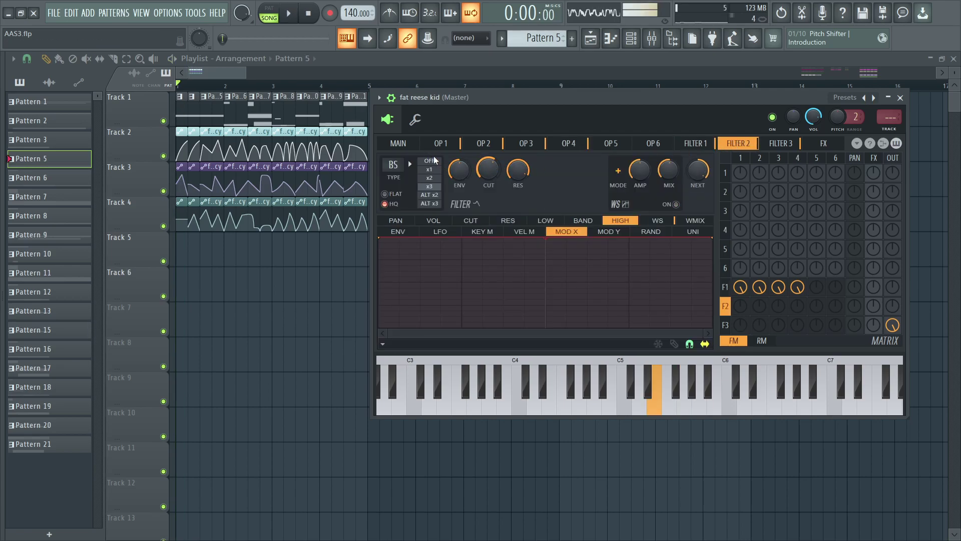
- Compare the sound with operator 4's send to filter 1 muted and enabled by playing test notes, leaving the send enabled
click(568, 143)
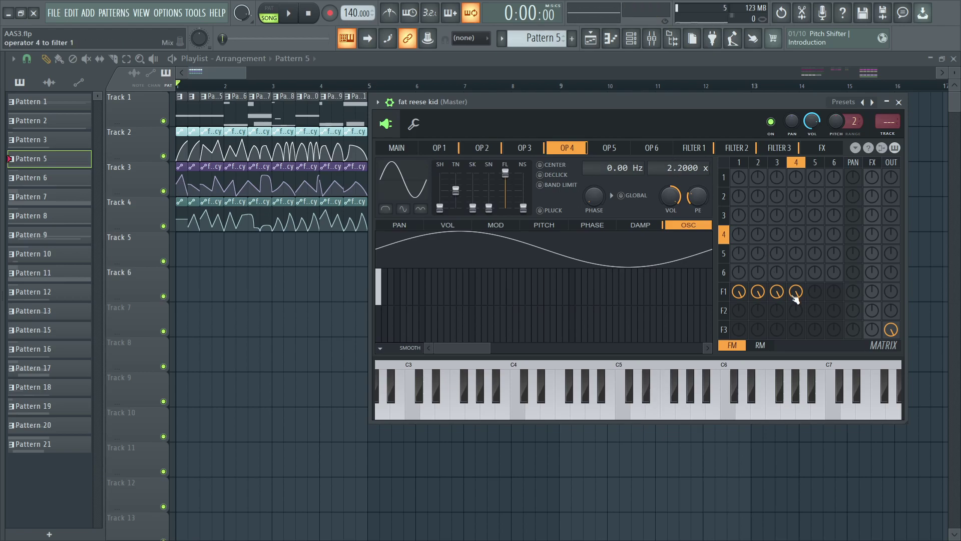
key(e)
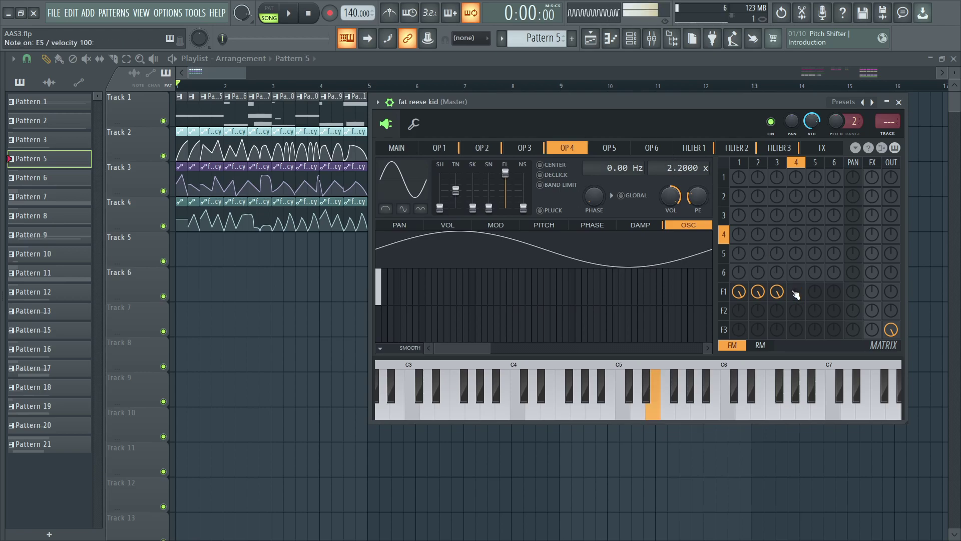
click(803, 296)
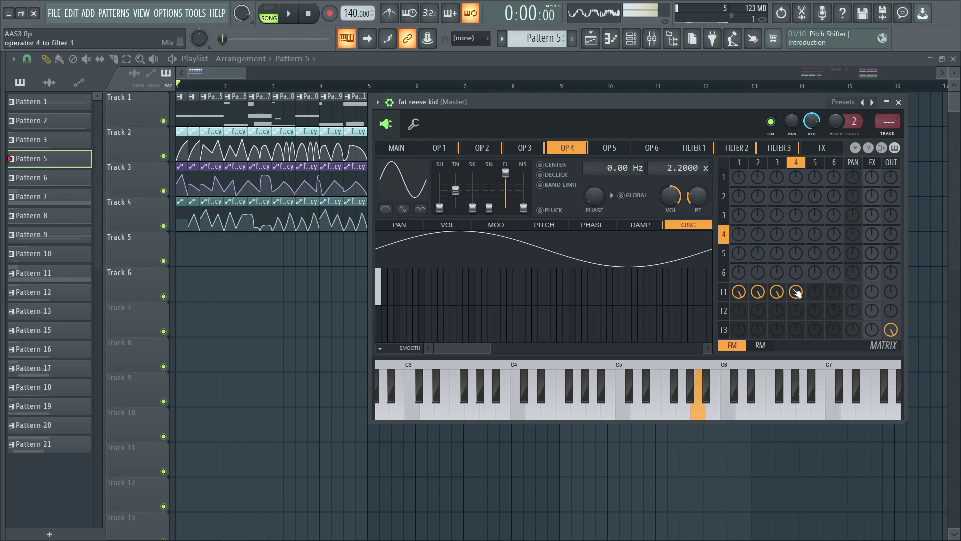
key(y)
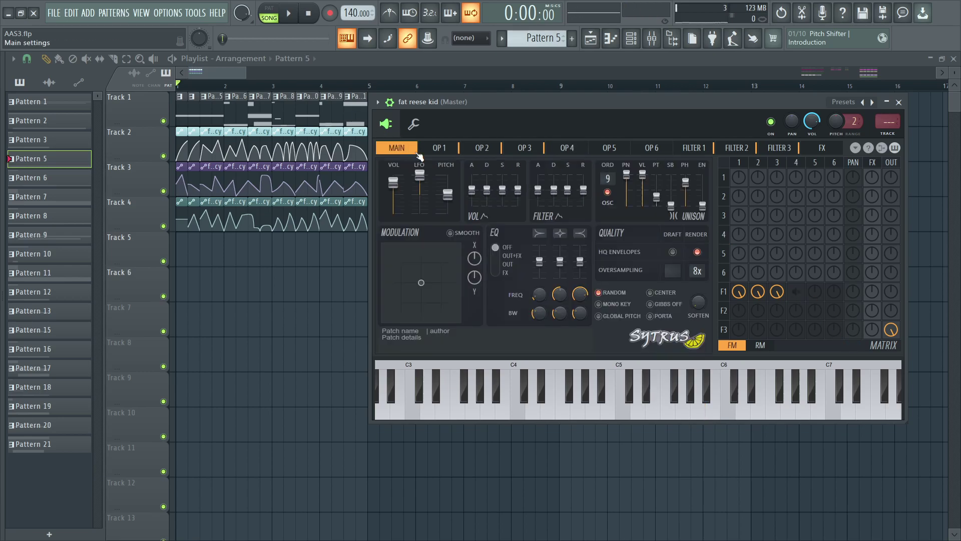
click(396, 147)
click(570, 149)
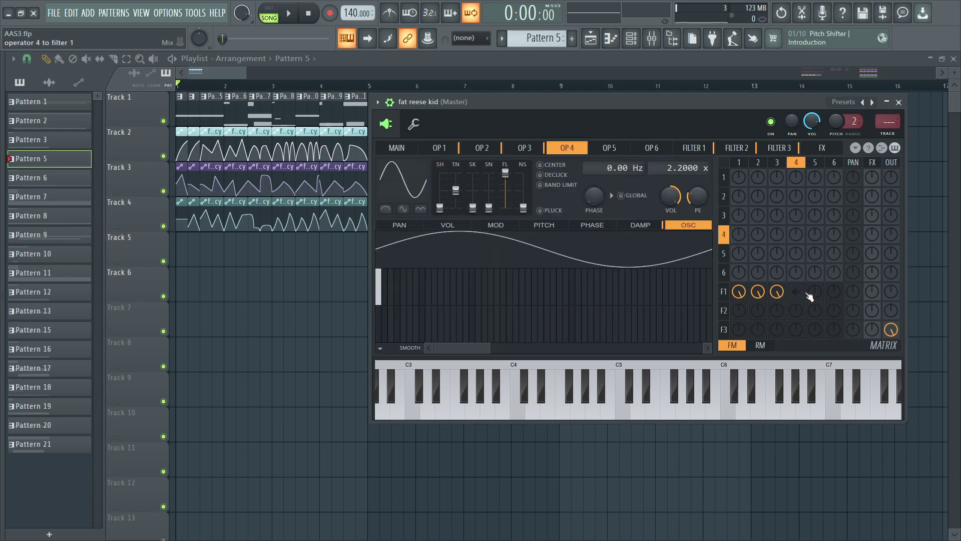
drag(795, 292, 796, 260)
key(y)
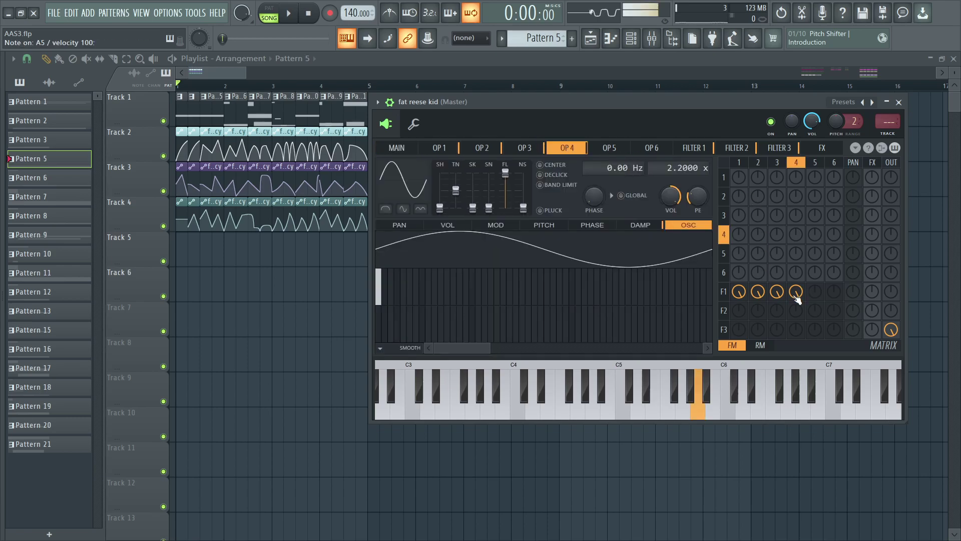
key(p)
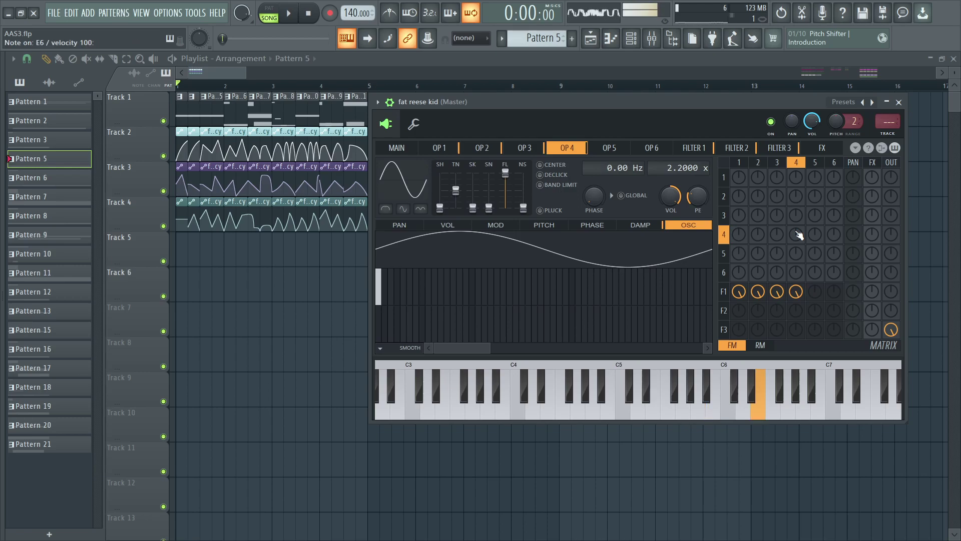
key(x)
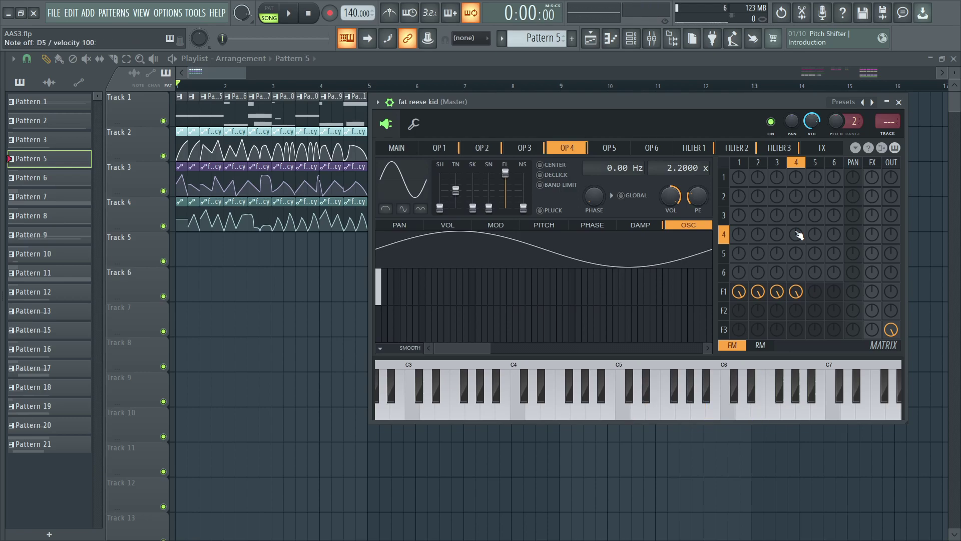
- Examine filter 1's settings, keeping its type on Vanilla band pass, including its resonance options and waveshaper curve
click(699, 148)
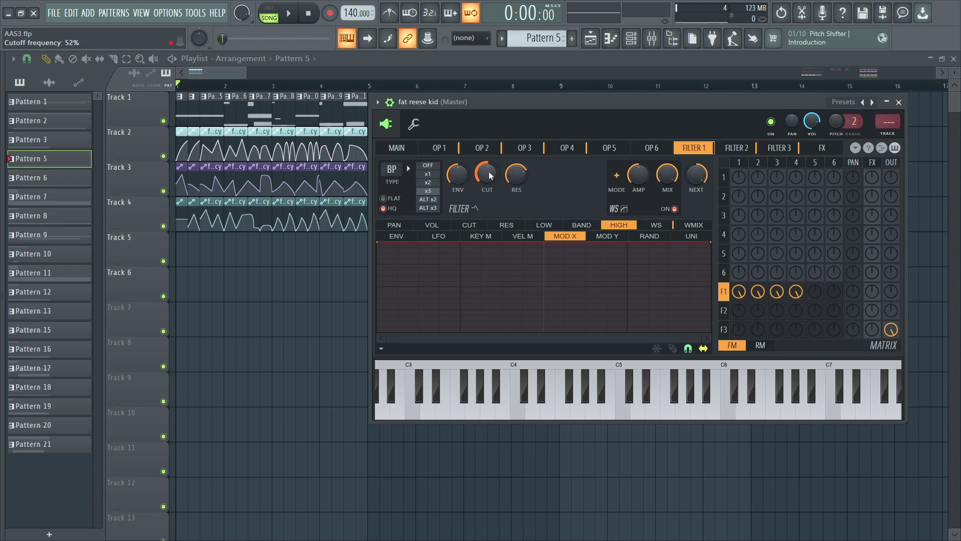
click(405, 169)
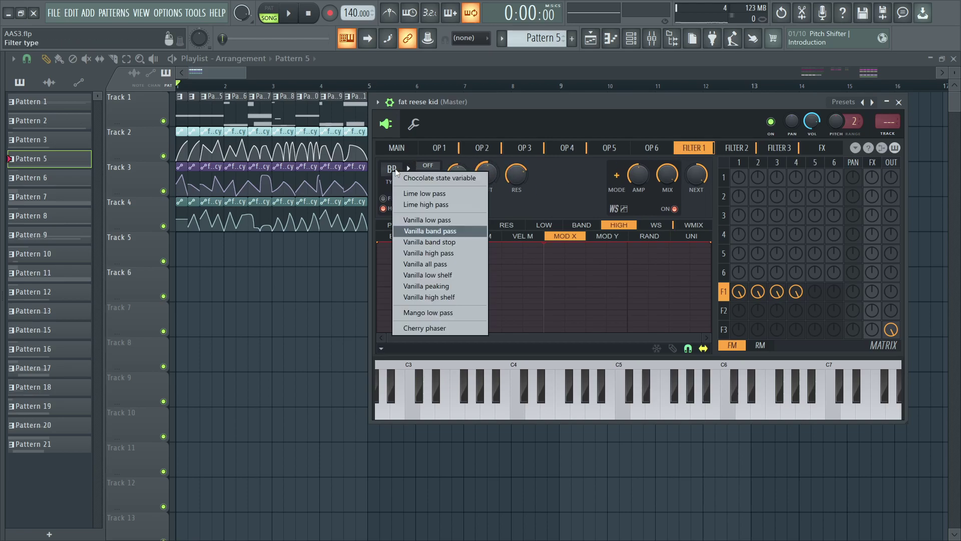
click(443, 230)
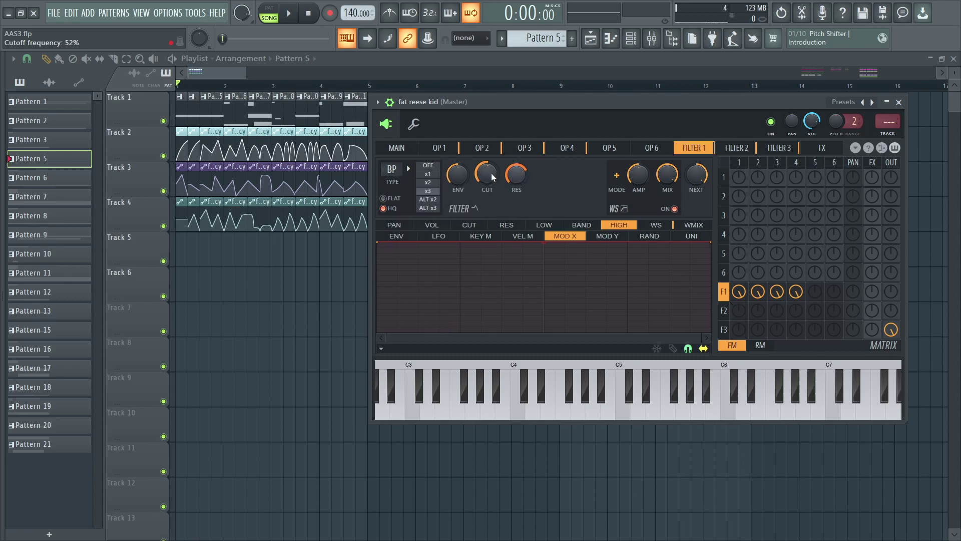
right_click(517, 176)
click(571, 350)
key(Escape)
click(664, 226)
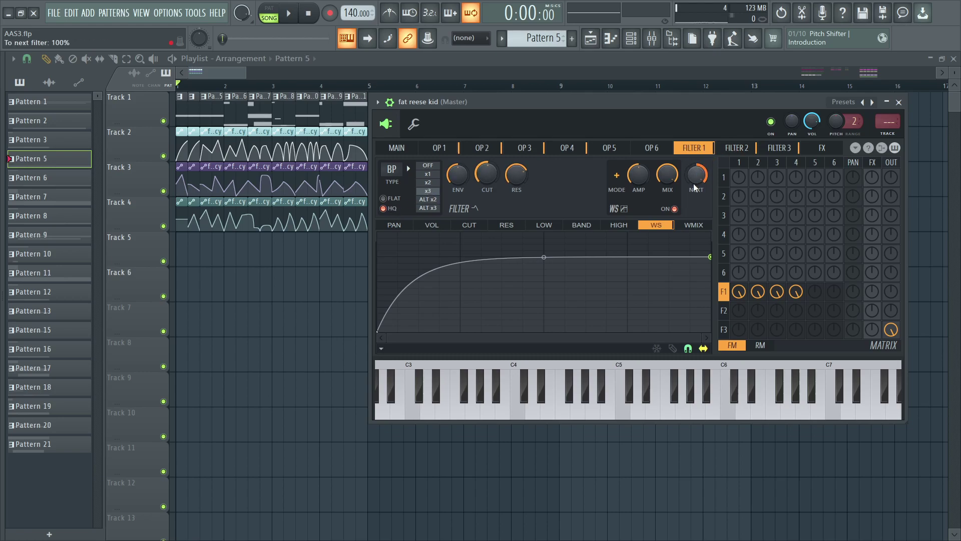
- Compare the filter types, cutoff controls and waveshaper curves of filters 2 and 3
click(736, 147)
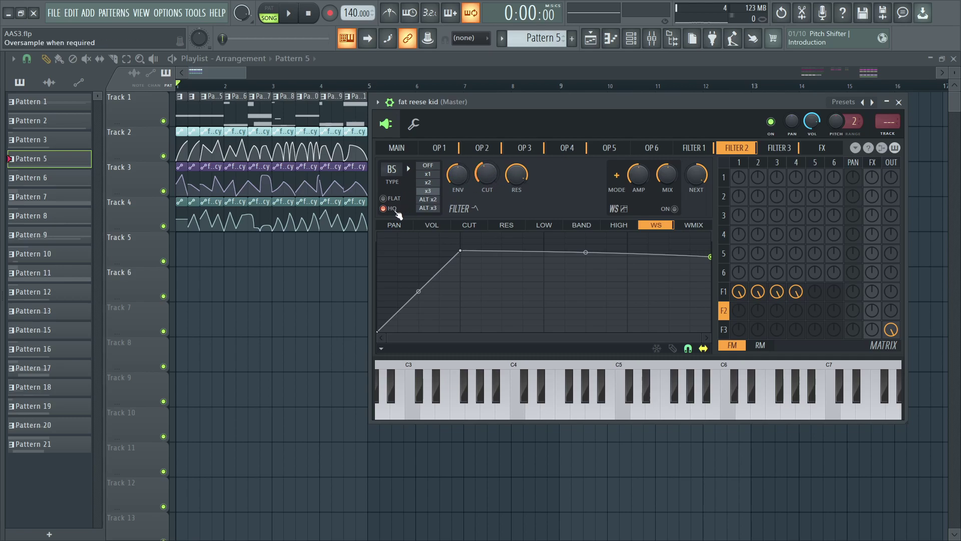
click(789, 148)
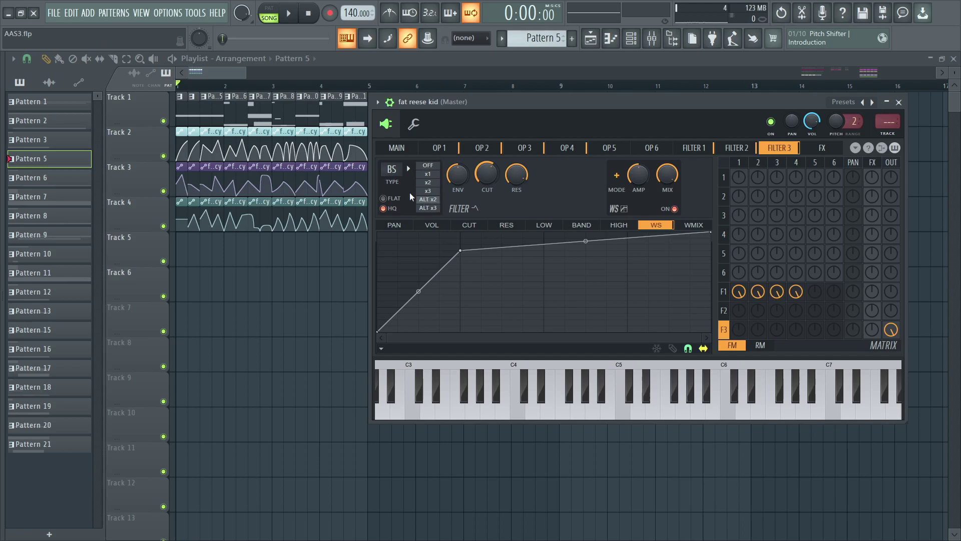
right_click(491, 178)
click(557, 167)
- Play the arrangement while watching the automated cutoff controls of filters 1, 2 and 3, and stop playback
key(space)
click(715, 150)
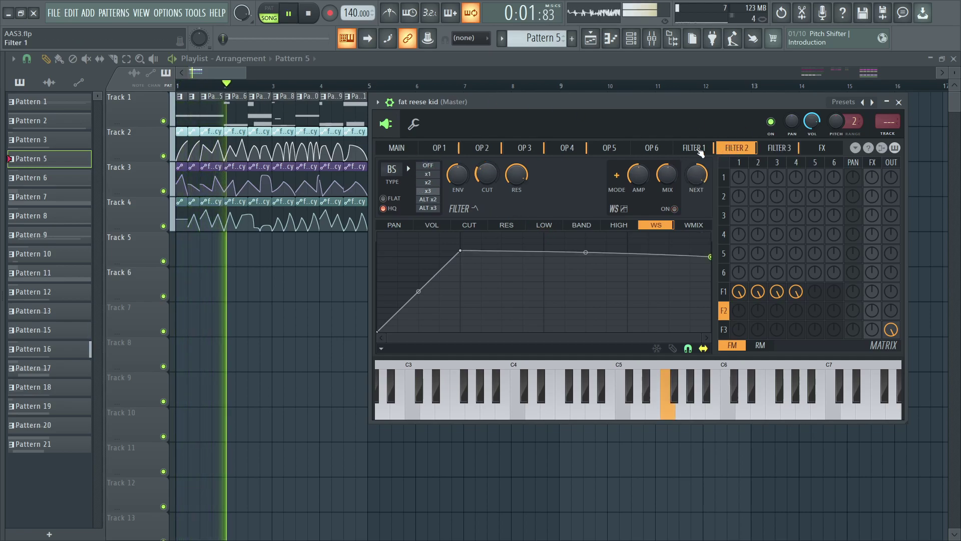
click(699, 149)
click(779, 148)
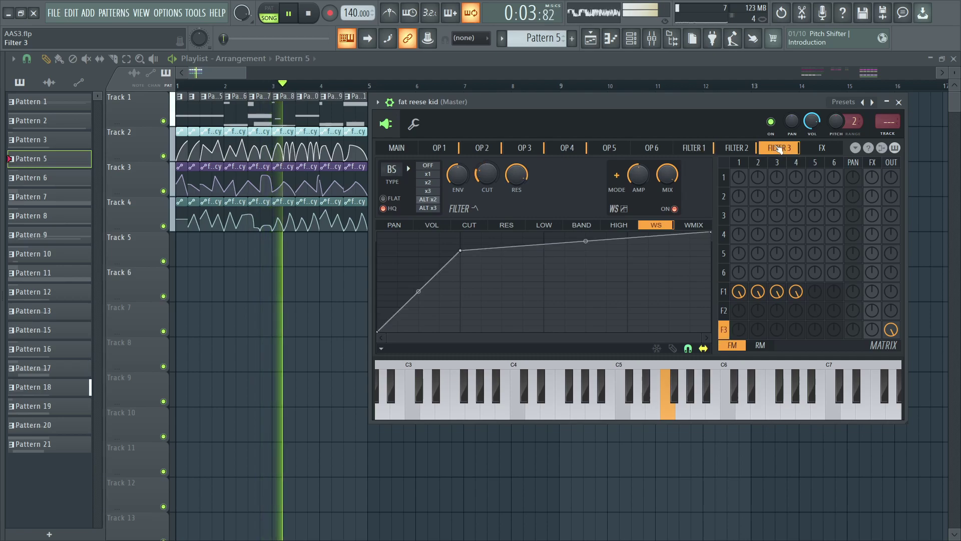
click(737, 148)
click(694, 148)
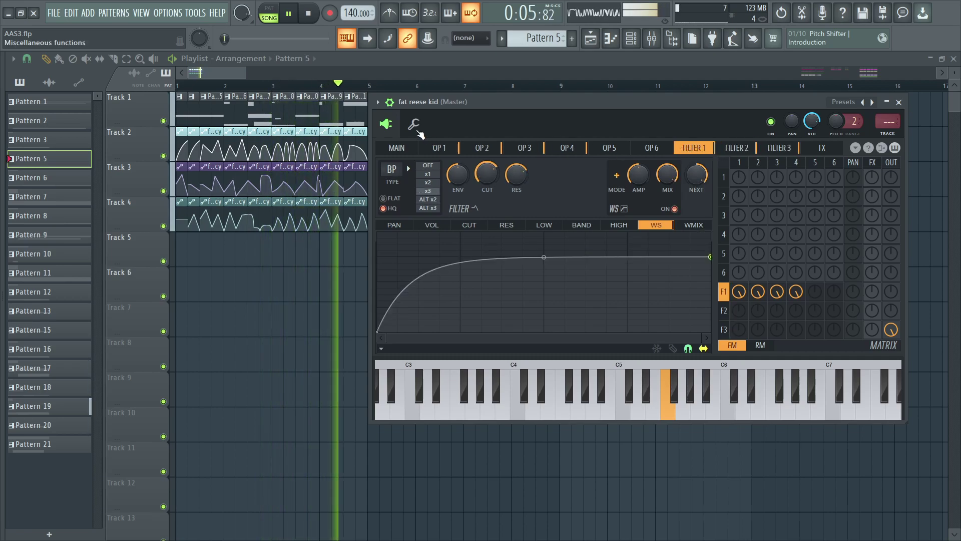
key(space)
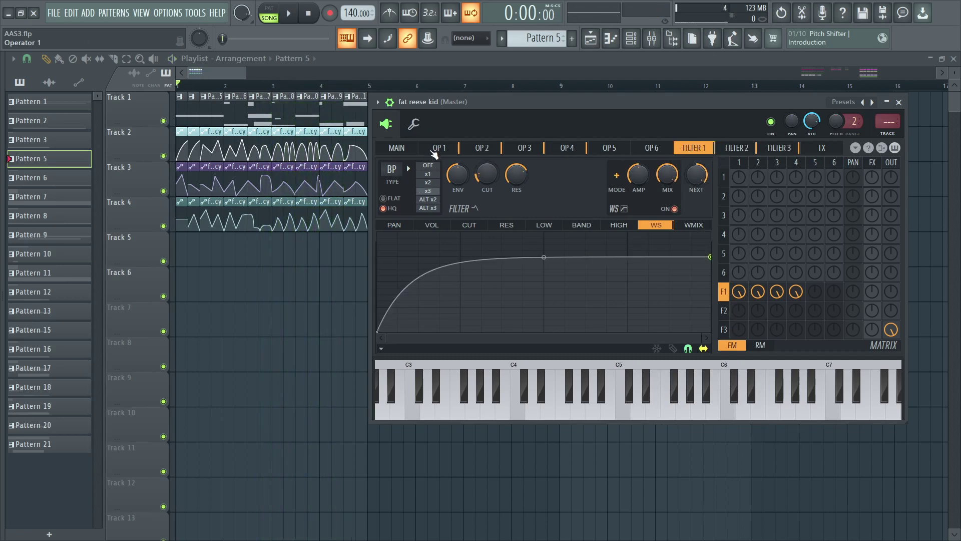
- Look briefly at operator 1, return to the patch's main settings, and nudge the synth window slightly
click(436, 149)
click(413, 148)
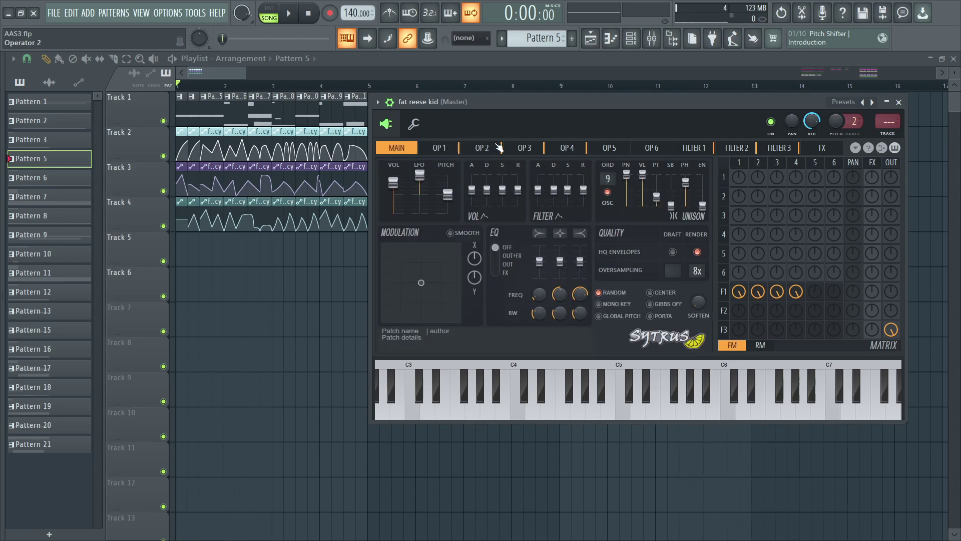
drag(688, 121, 691, 125)
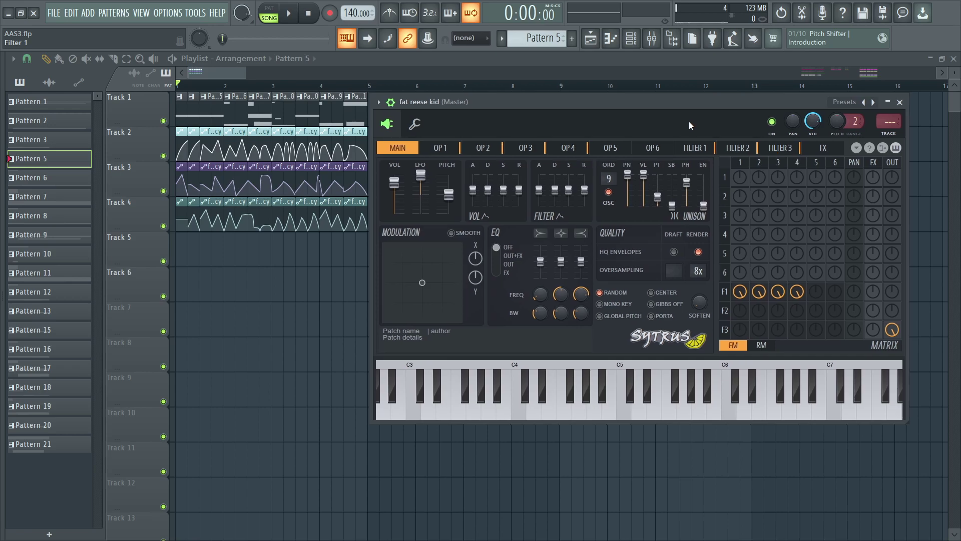